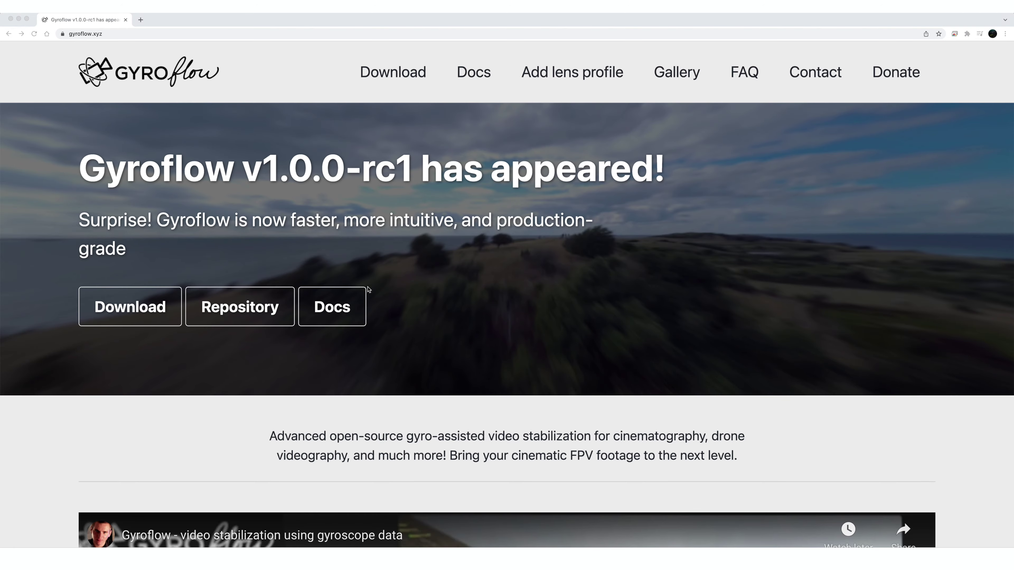
scroll(368, 289, down, 15)
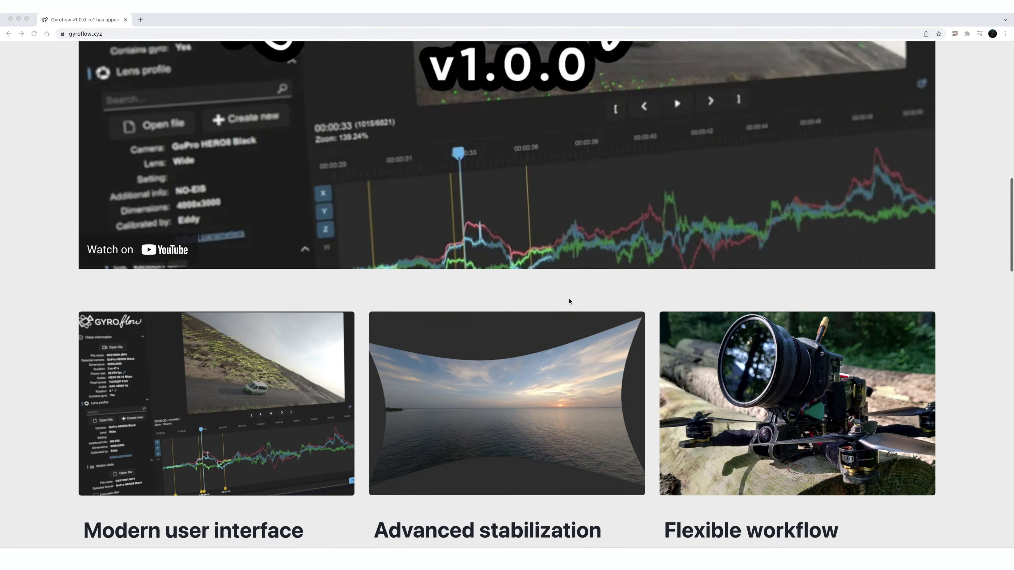
scroll(570, 302, down, 20)
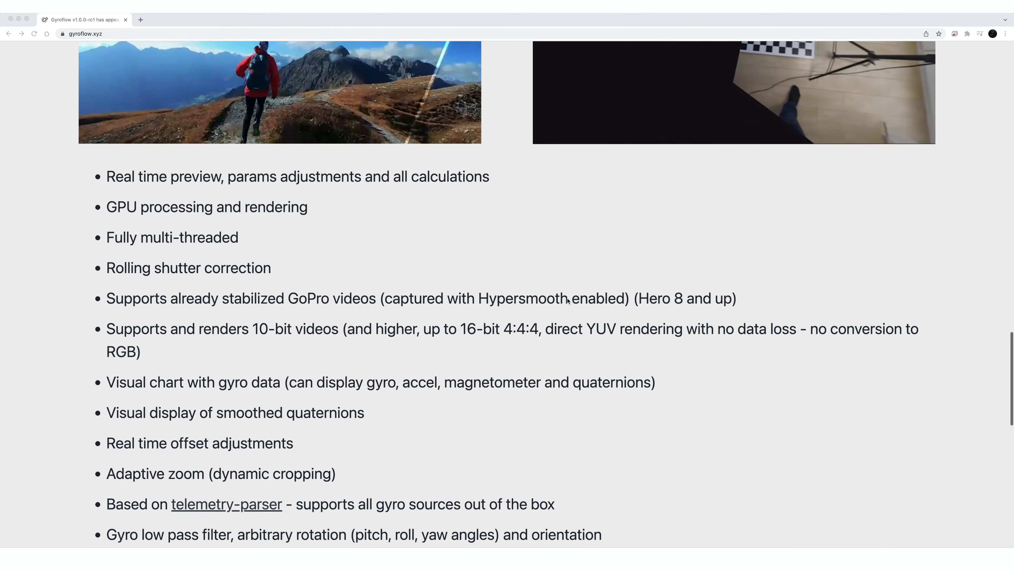
scroll(567, 300, down, 5)
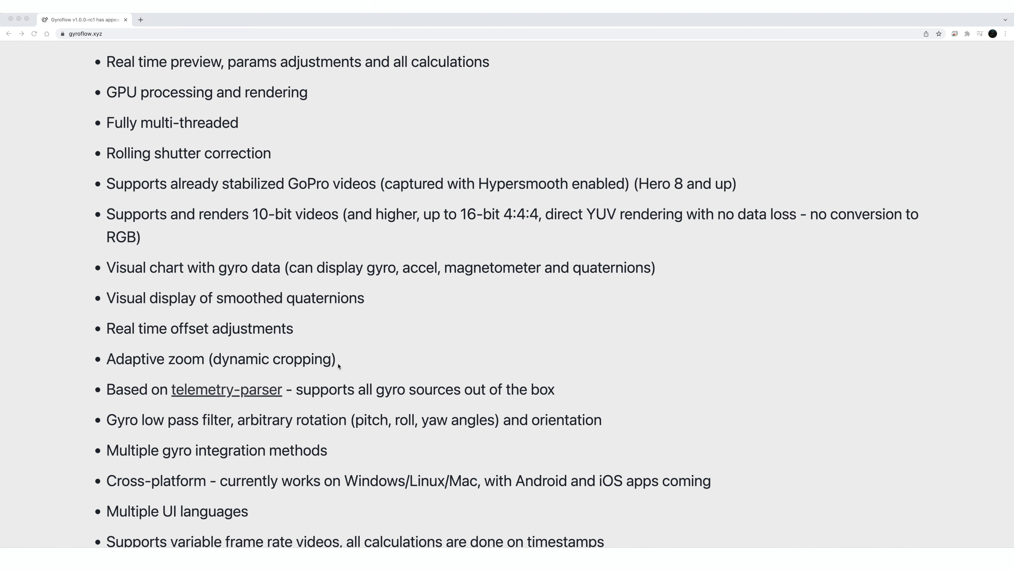
scroll(338, 366, down, 8)
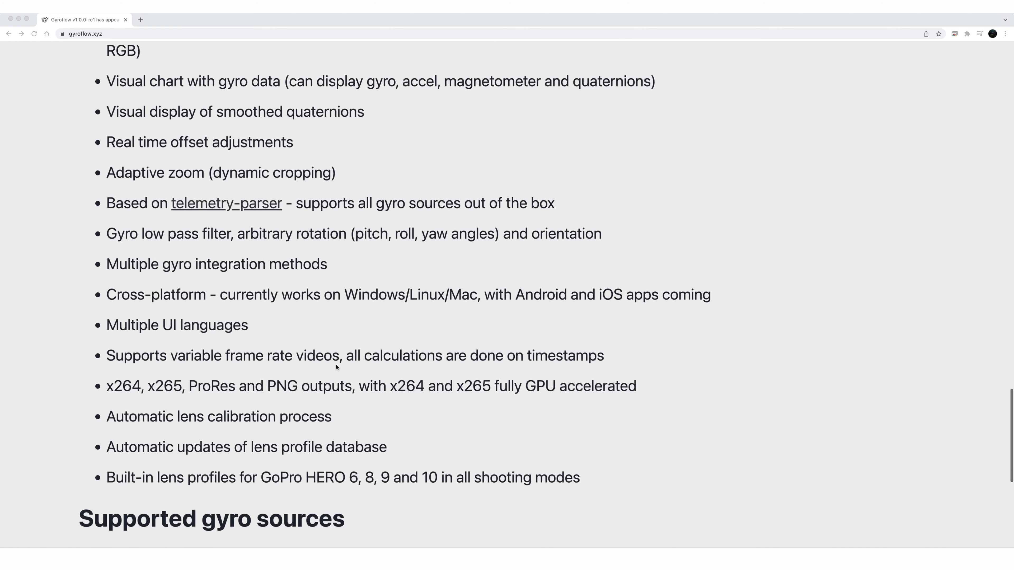
scroll(337, 367, down, 10)
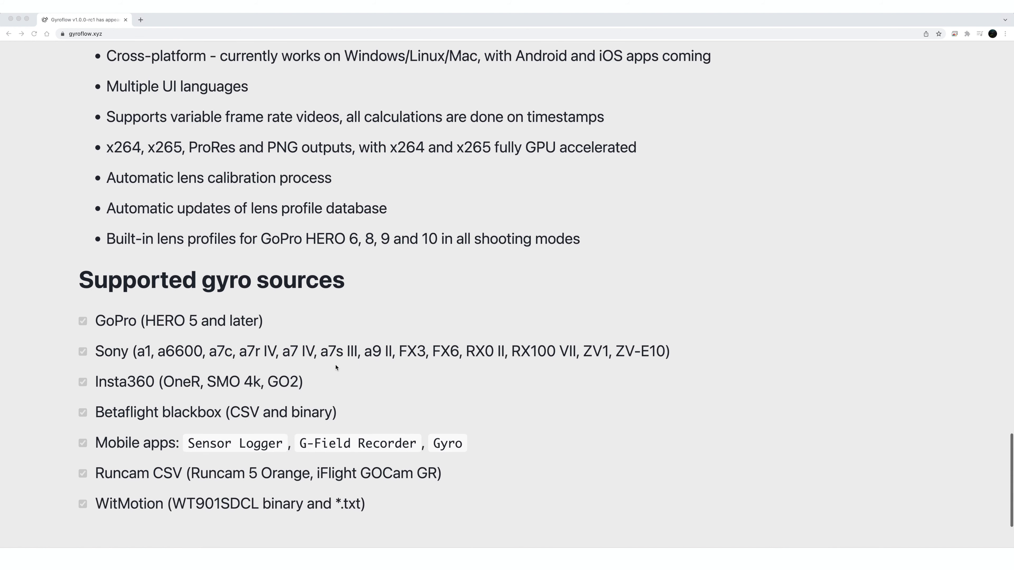
scroll(335, 367, down, 4)
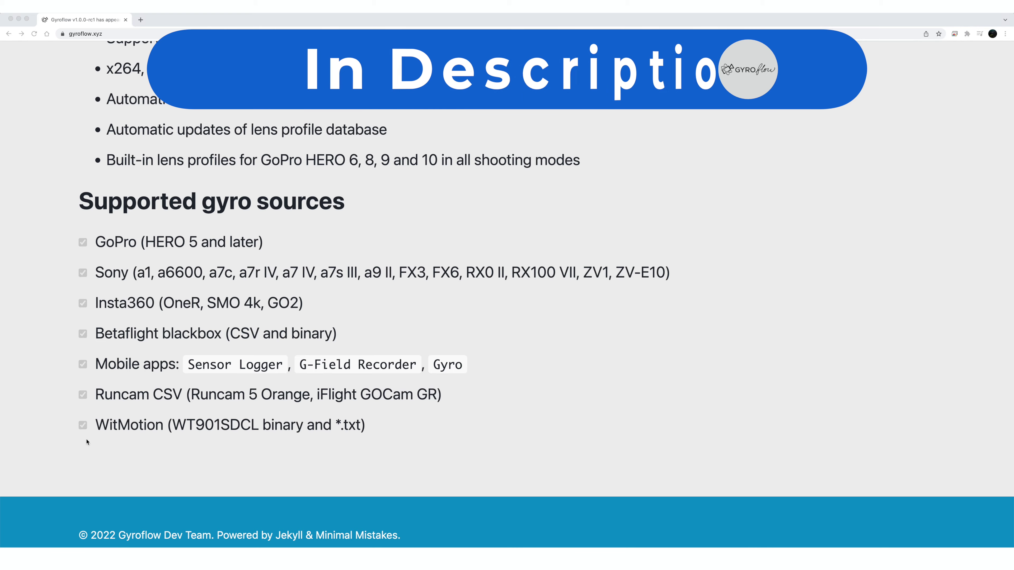
scroll(43, 424, up, 20)
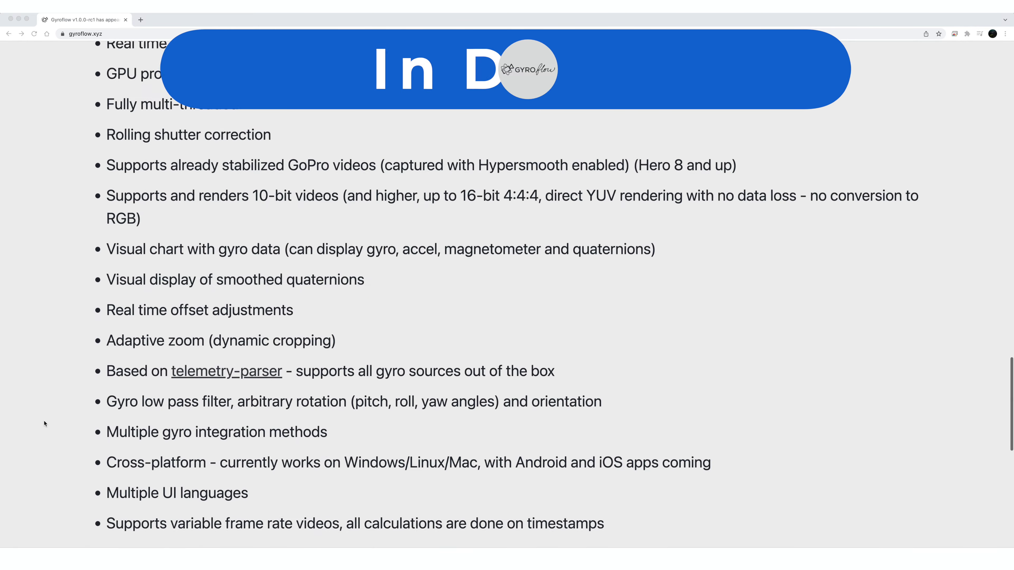
scroll(44, 424, up, 10)
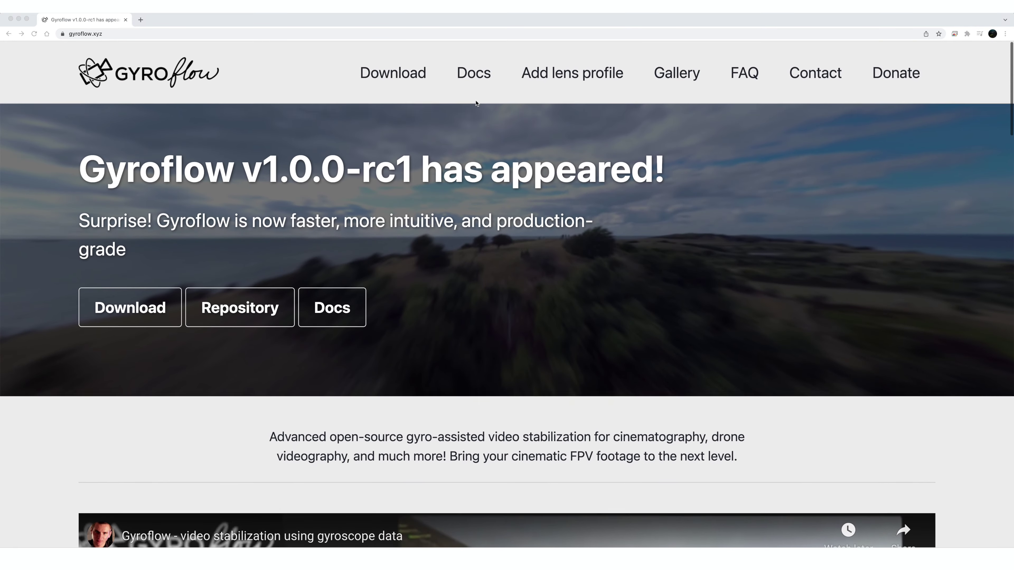
click(133, 313)
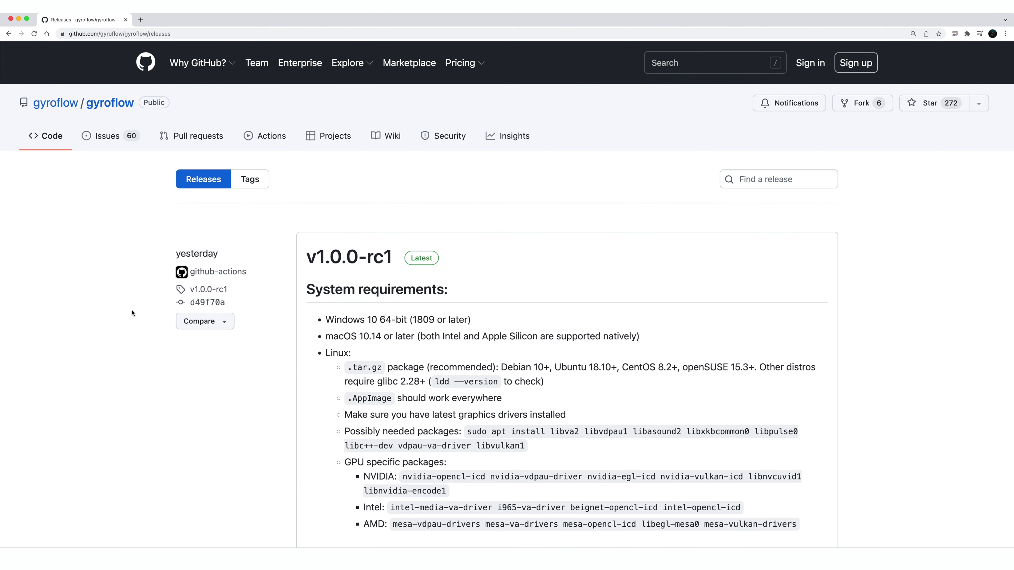
scroll(834, 313, down, 5)
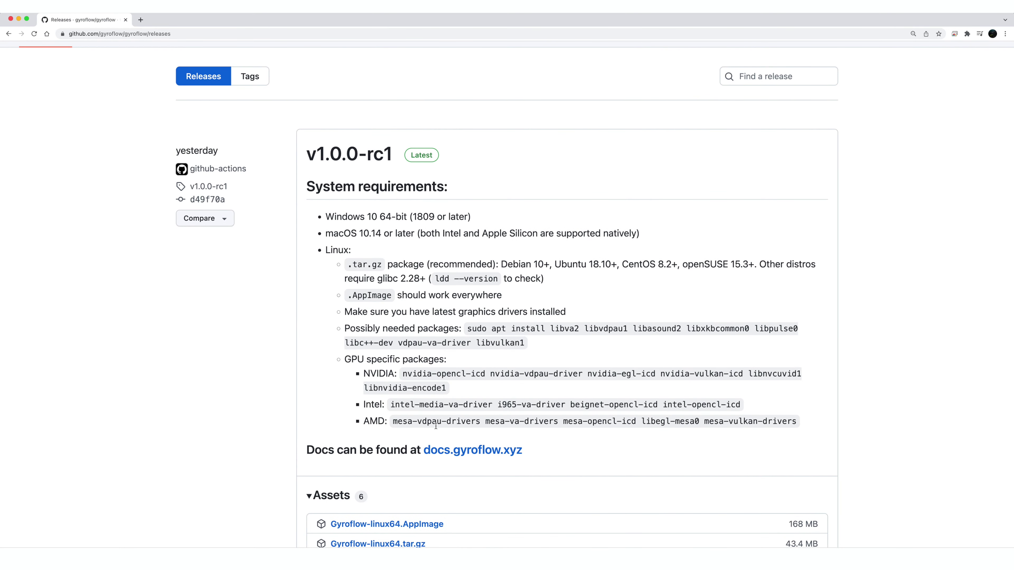
scroll(436, 427, down, 10)
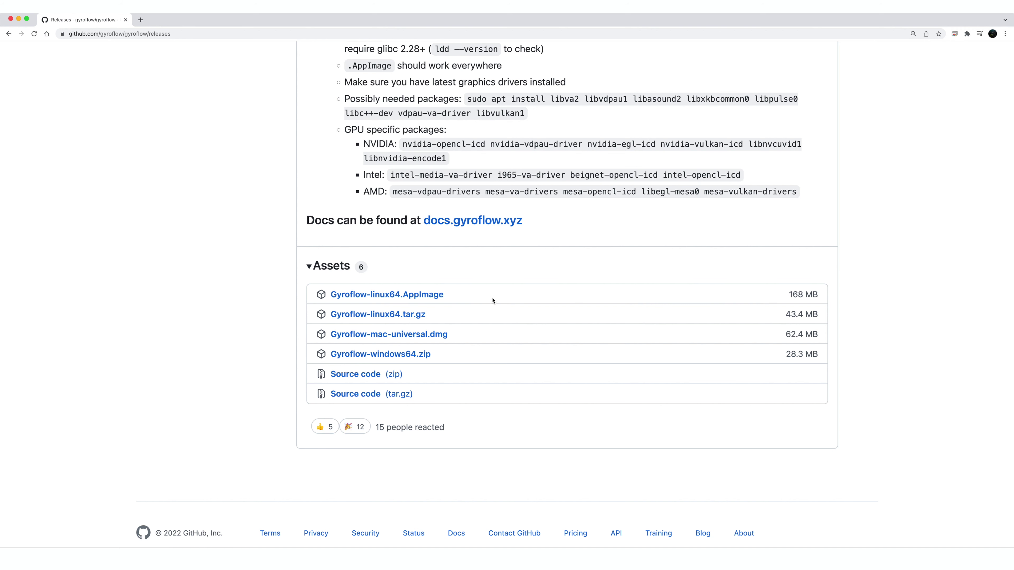
scroll(492, 300, up, 15)
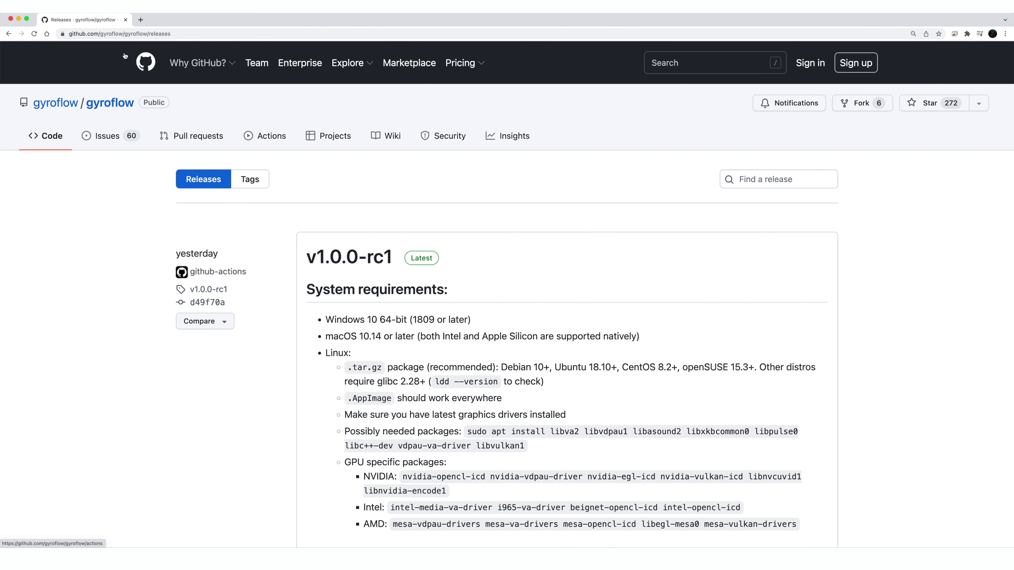
click(9, 35)
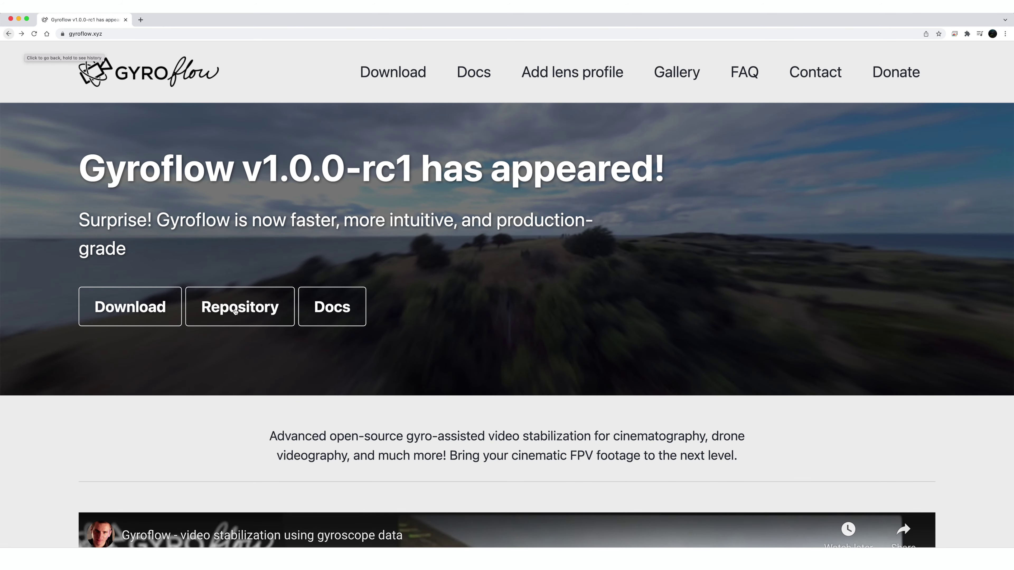
- Open the Gyroflow docs and read the user guide's Quick start and Installation pages
click(329, 312)
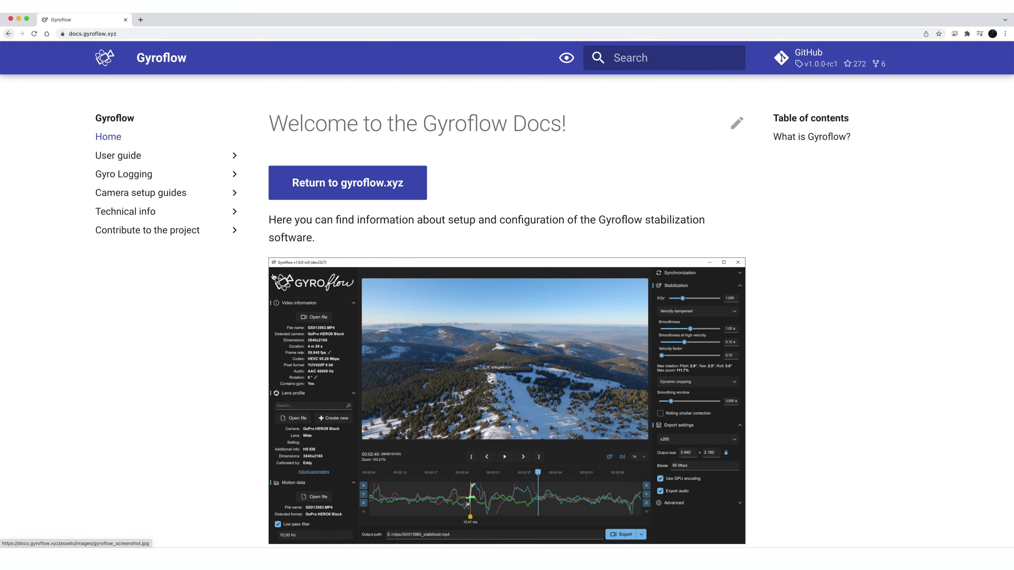
click(131, 157)
click(131, 177)
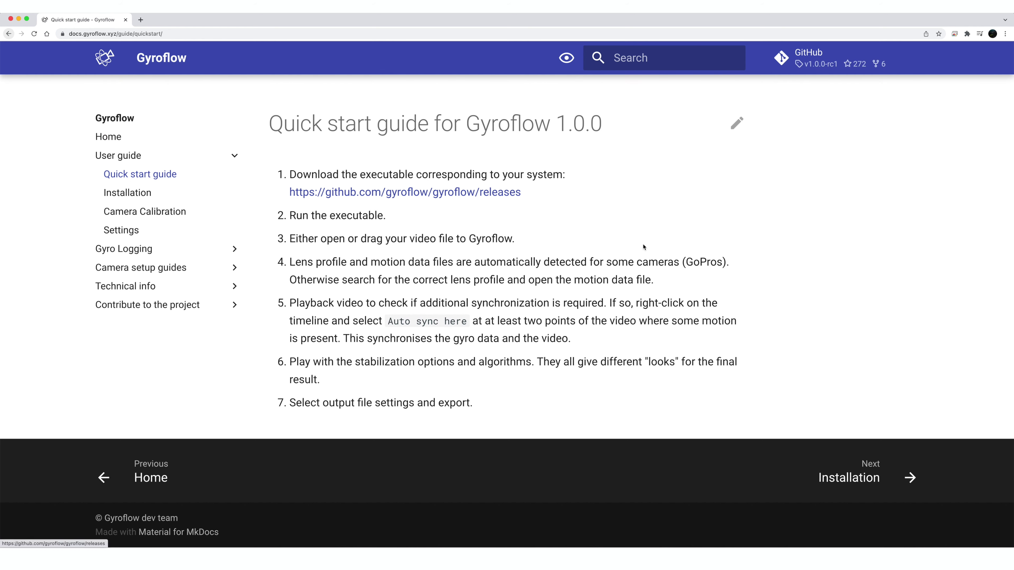
click(127, 193)
scroll(404, 254, down, 10)
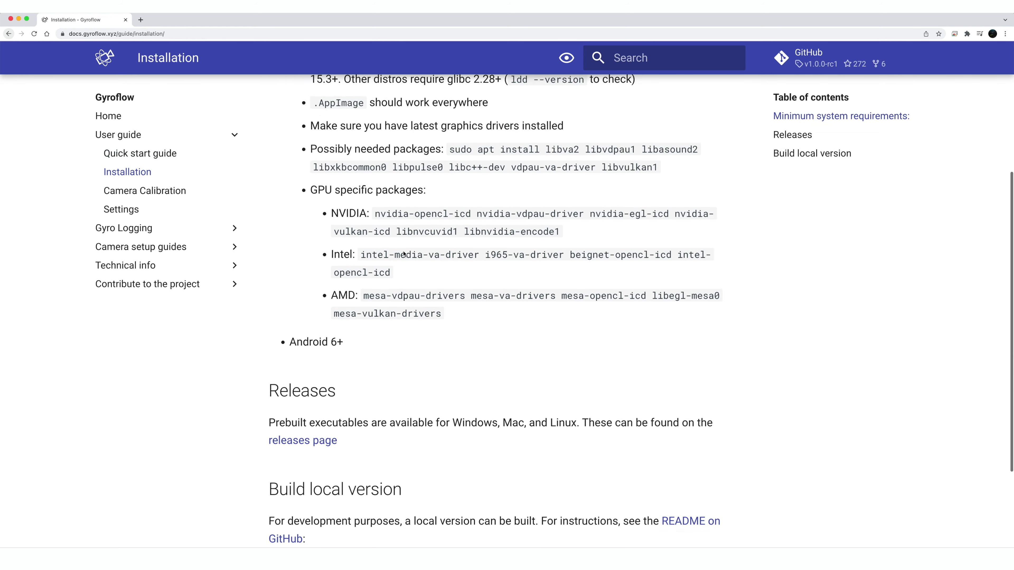
scroll(401, 254, up, 10)
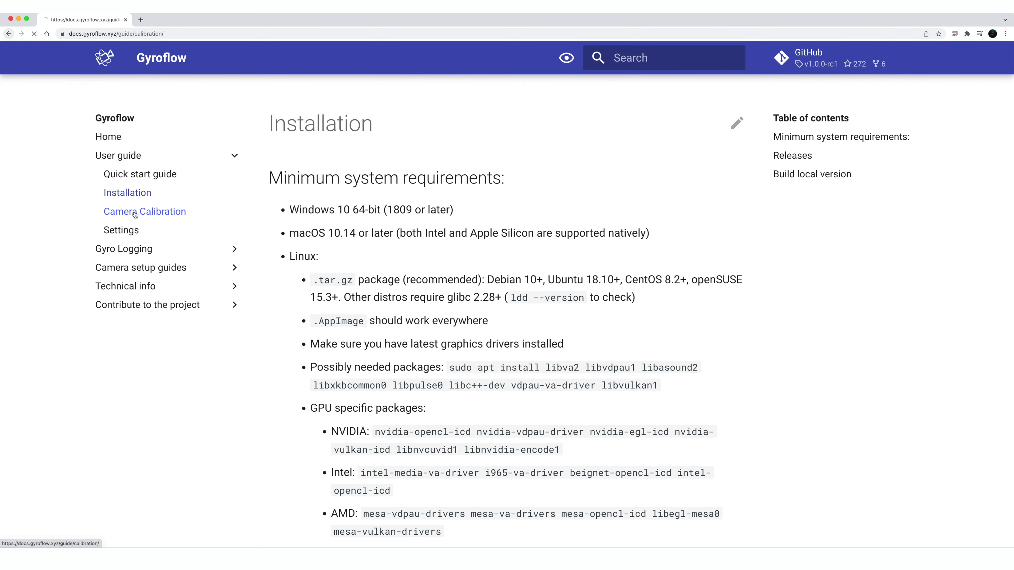
- Read the user guide's Camera Calibration page, then the Settings page
click(136, 218)
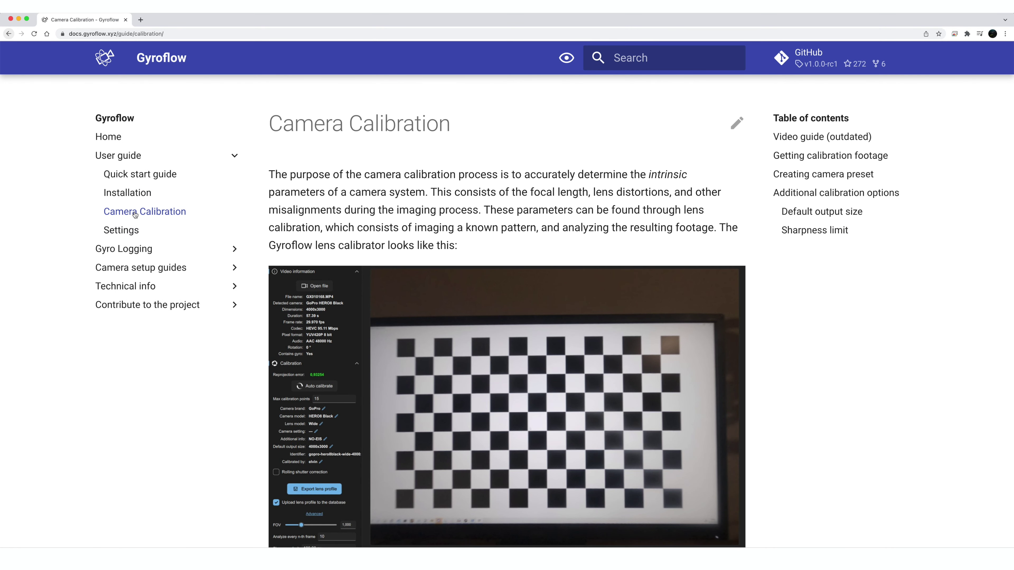
click(128, 233)
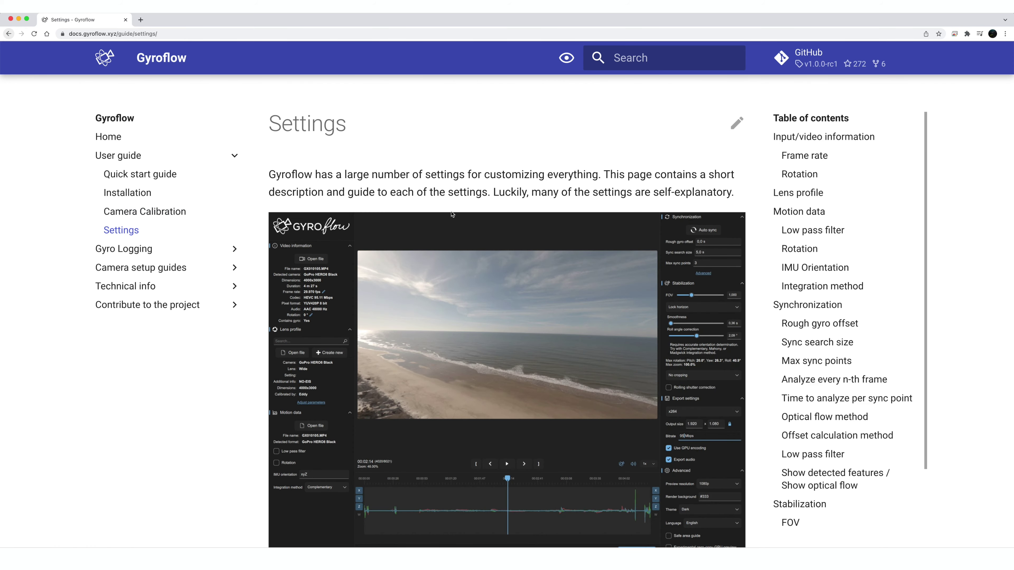
scroll(518, 232, down, 5)
scroll(519, 232, down, 10)
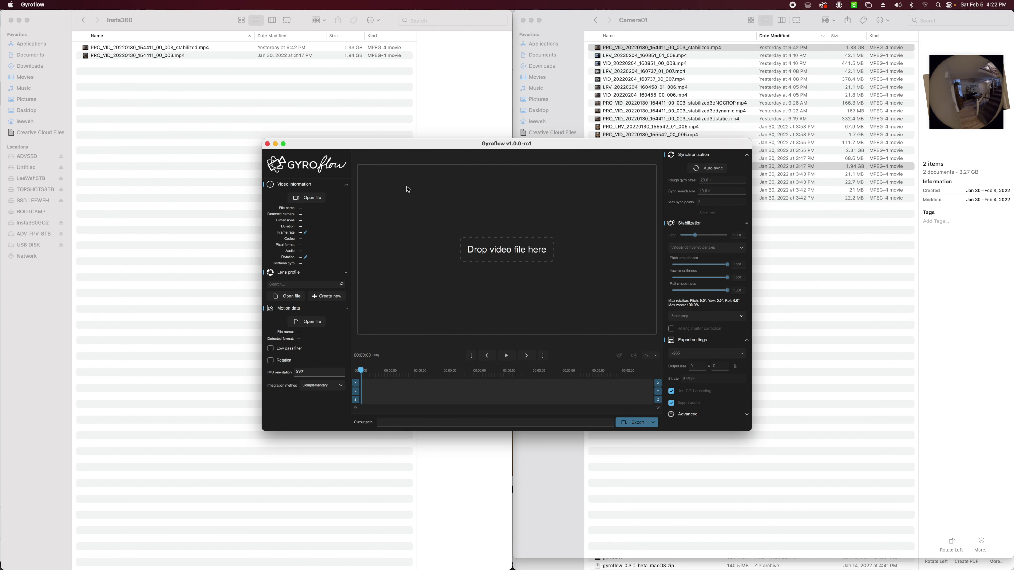
- Load PRO_VID_20220130_154411_00_003.mp4 into Gyroflow and make the window full screen
drag(407, 189, 468, 246)
click(284, 144)
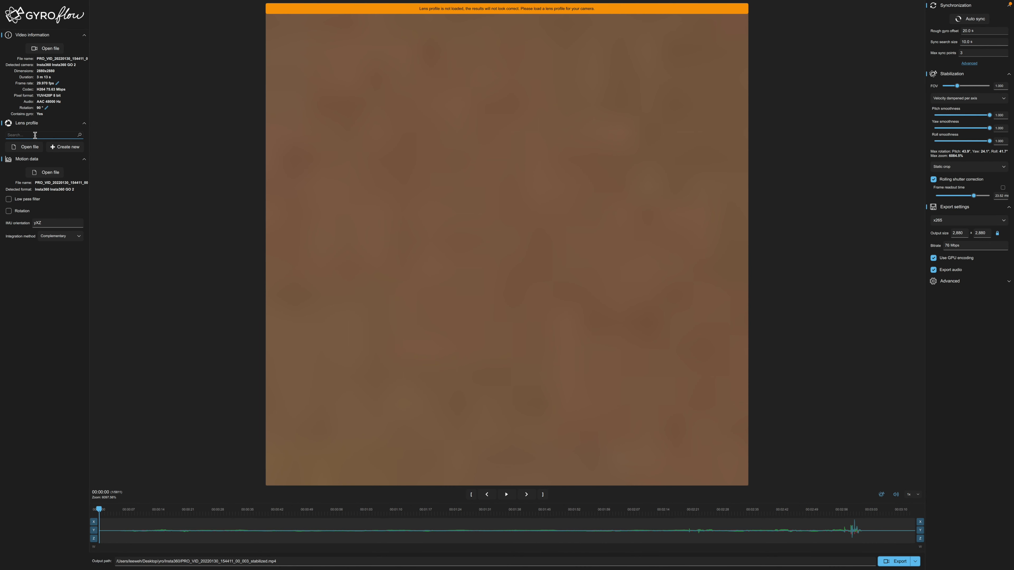
- Search 'go2' and apply the Insta360 Go2 2880x2880 ProMode lens profile
text(go2)
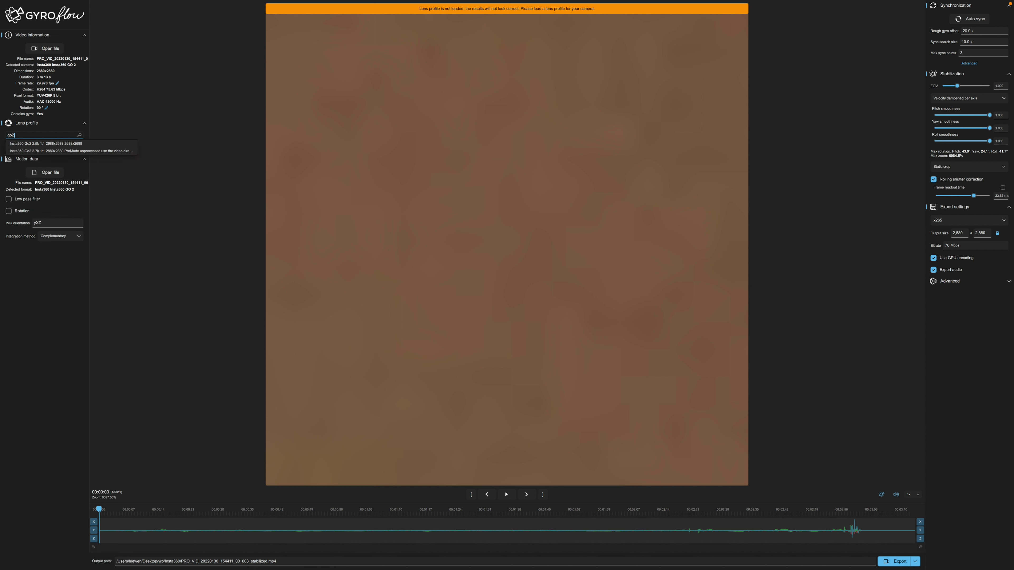
key(Down)
key(Return)
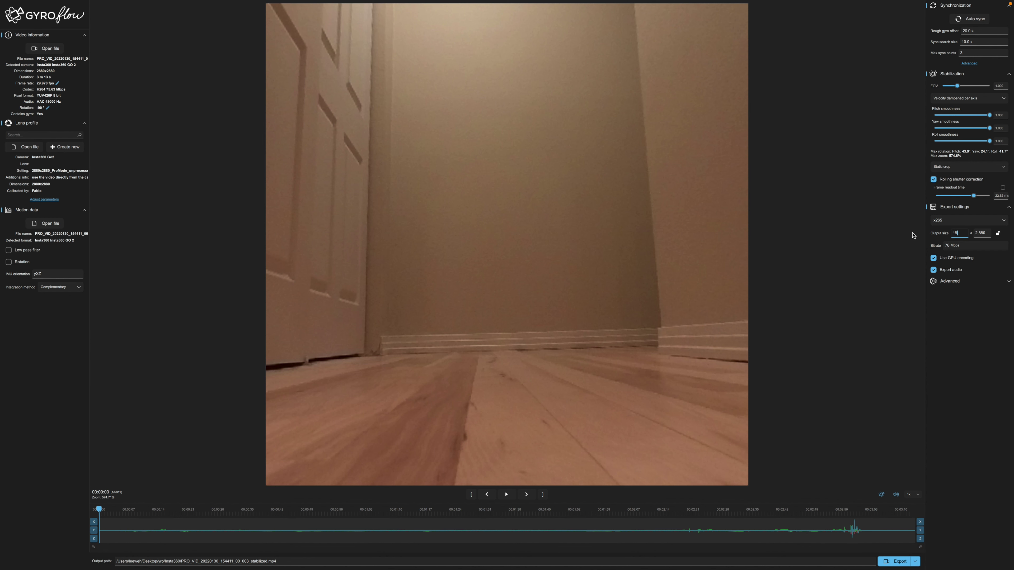
- Set the output size to 1920 wide by 1080 high
key(Tab)
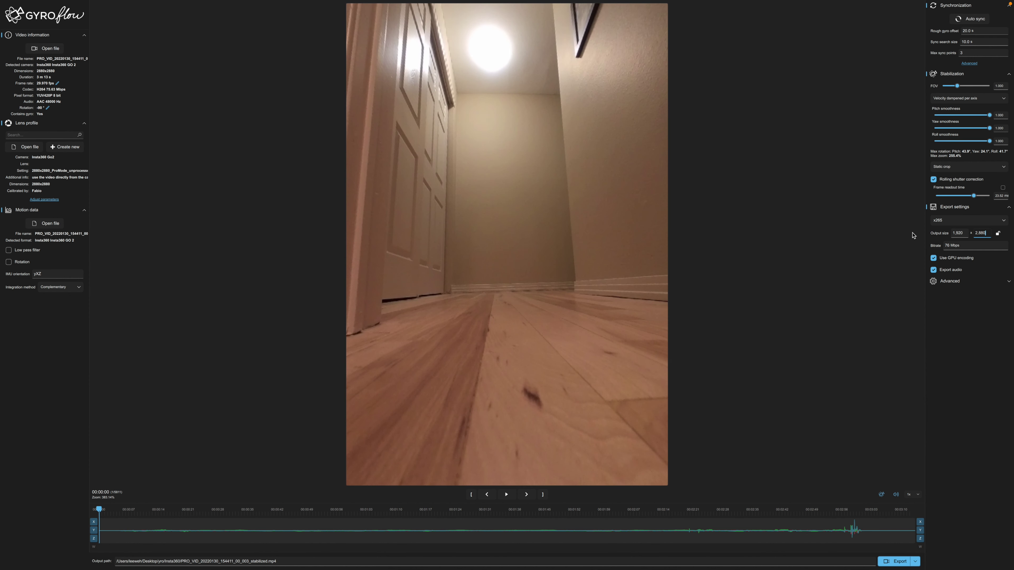
key(BackSpace)
key(BackSpace)
key(BackSpace)
key(BackSpace)
key(BackSpace)
text(1)
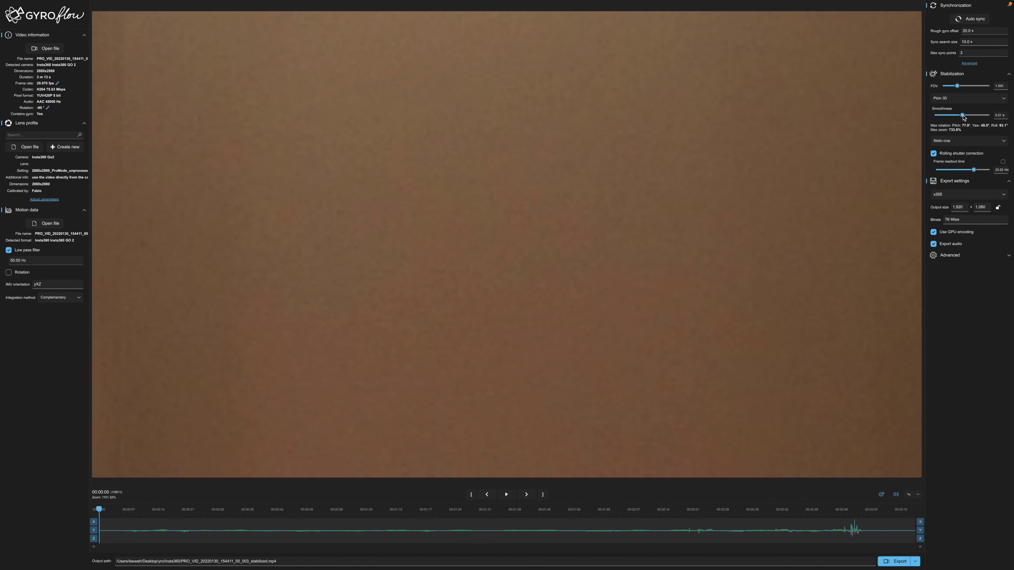
- Switch smoothing to Velocity dampened per axis and lower yaw smoothness to about 0.518
click(967, 102)
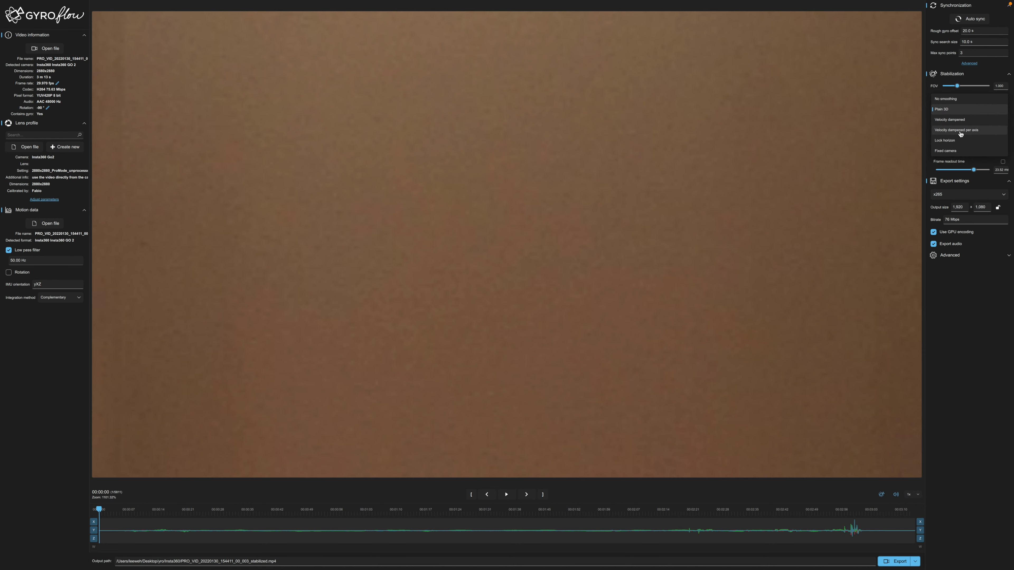
click(961, 130)
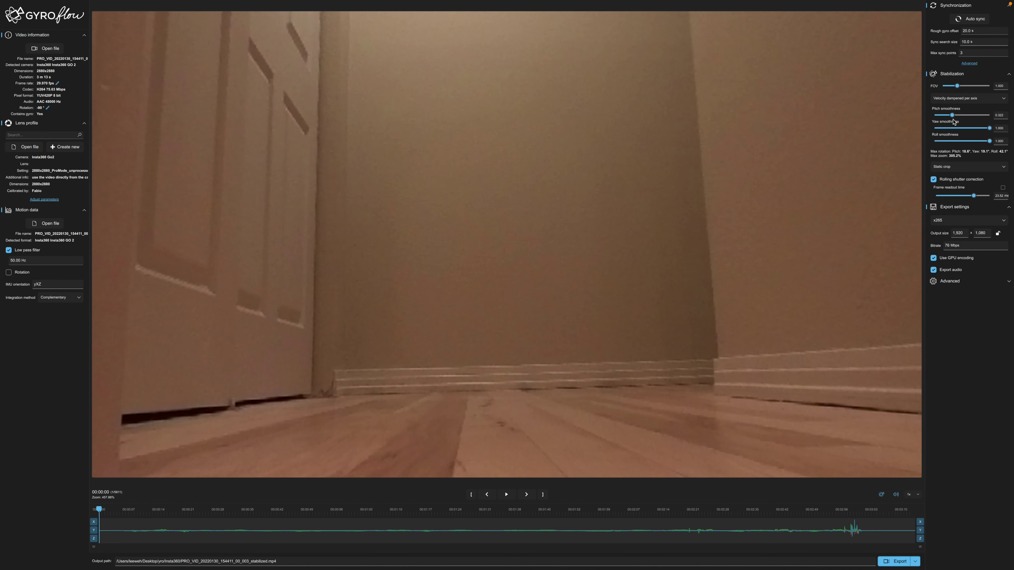
drag(990, 128, 961, 141)
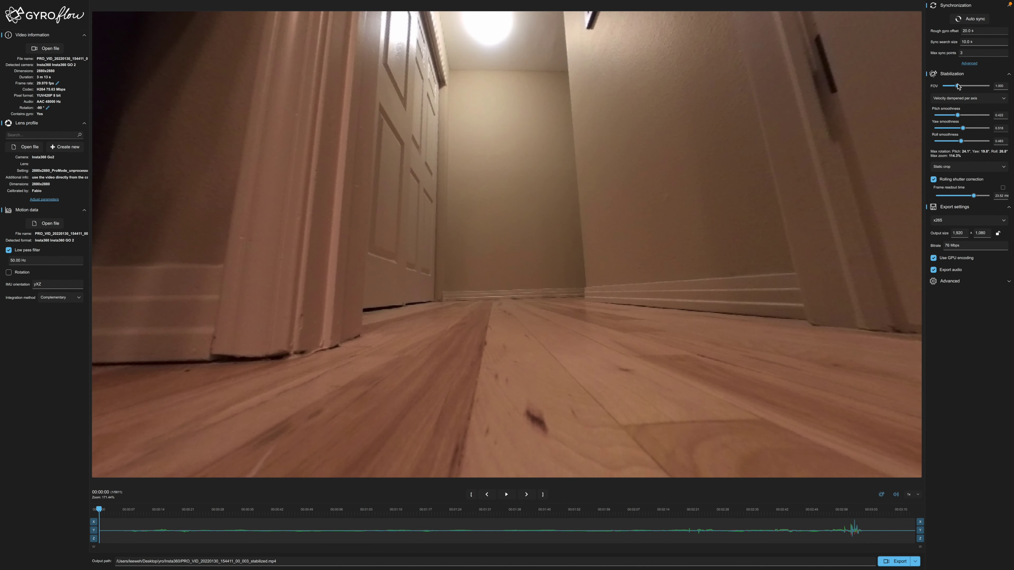
- Nudge the FOV to 0.984 and cut the frame readout time to about 19 ms
drag(958, 87, 958, 88)
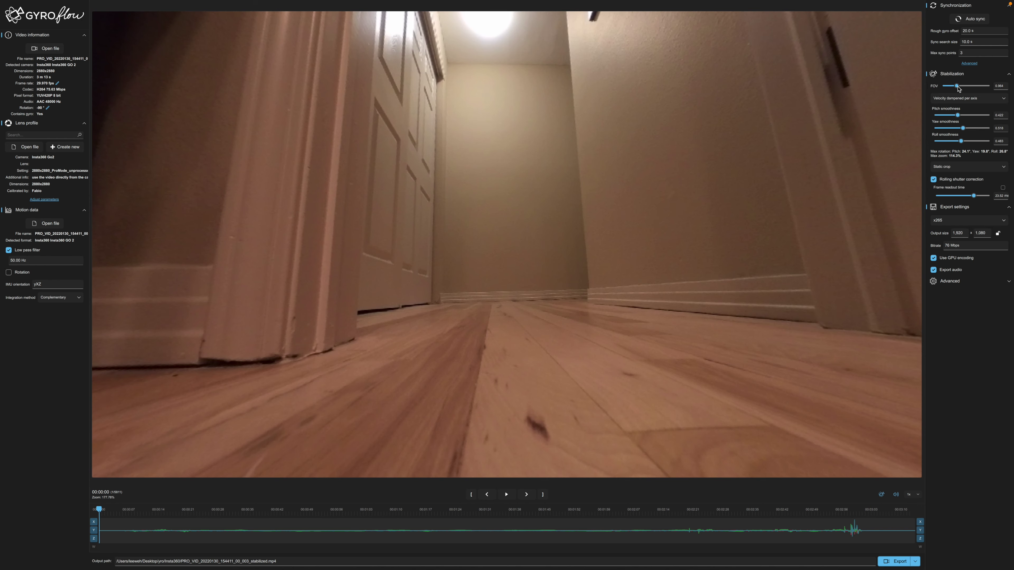
click(967, 196)
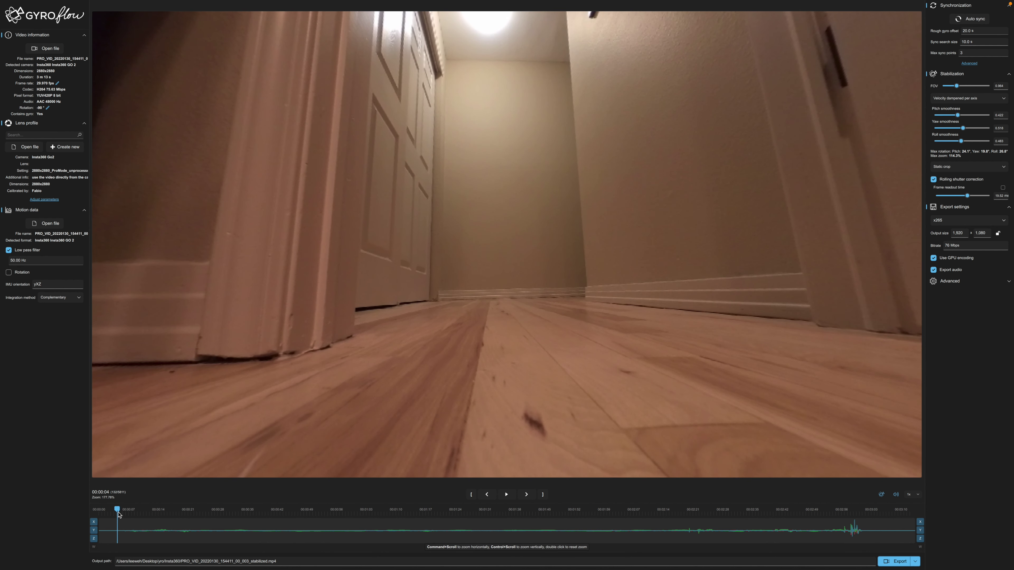
- Trim the clip to 00:00:04–00:00:53, then play the preview from the start
click(471, 495)
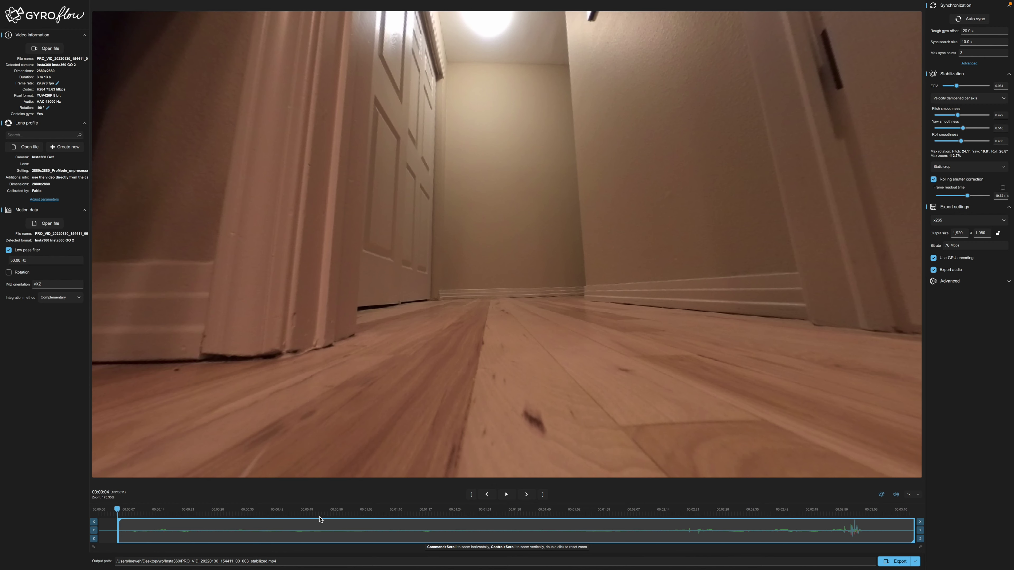
click(311, 518)
drag(310, 517, 324, 515)
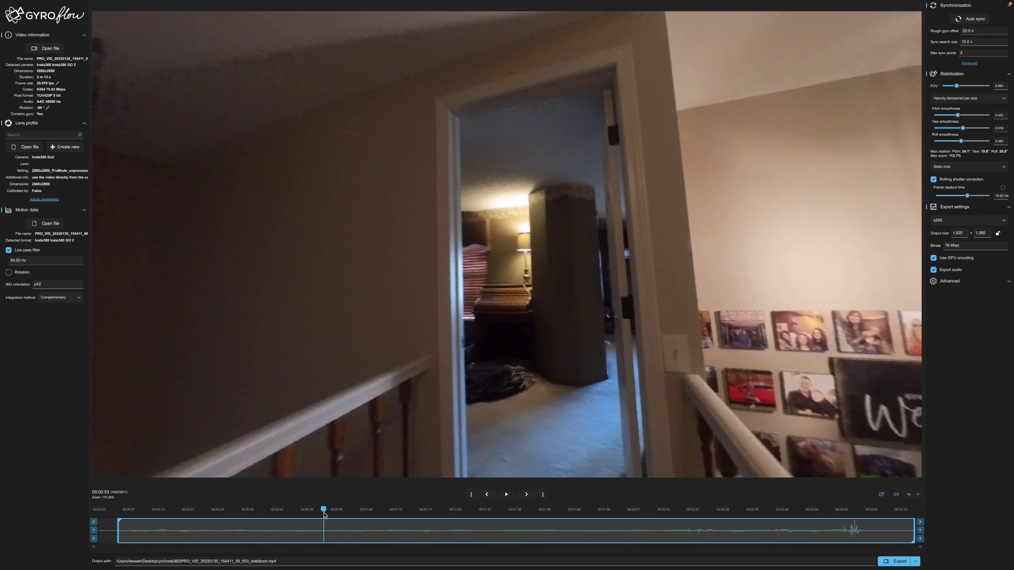
click(543, 495)
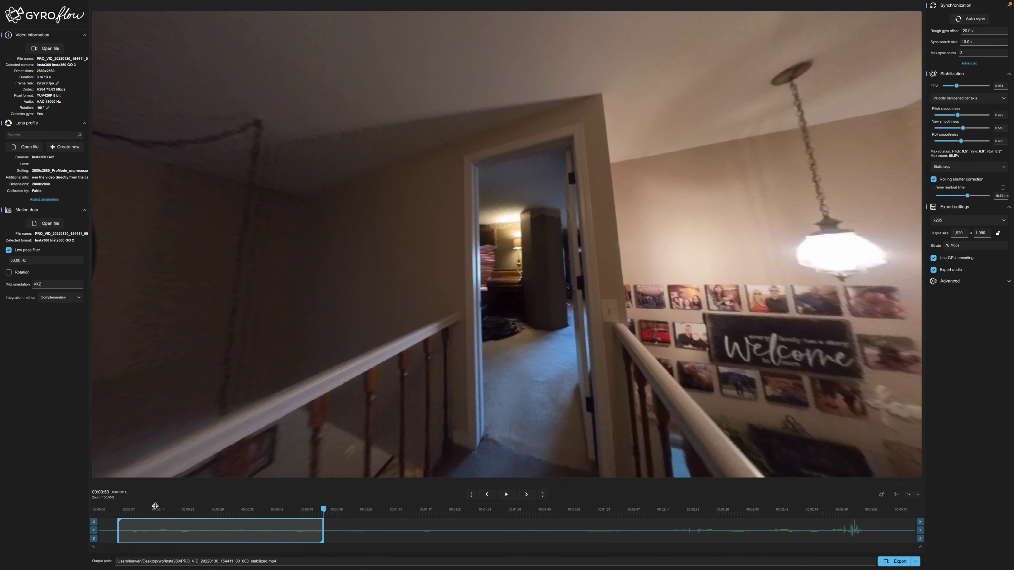
click(122, 513)
key(space)
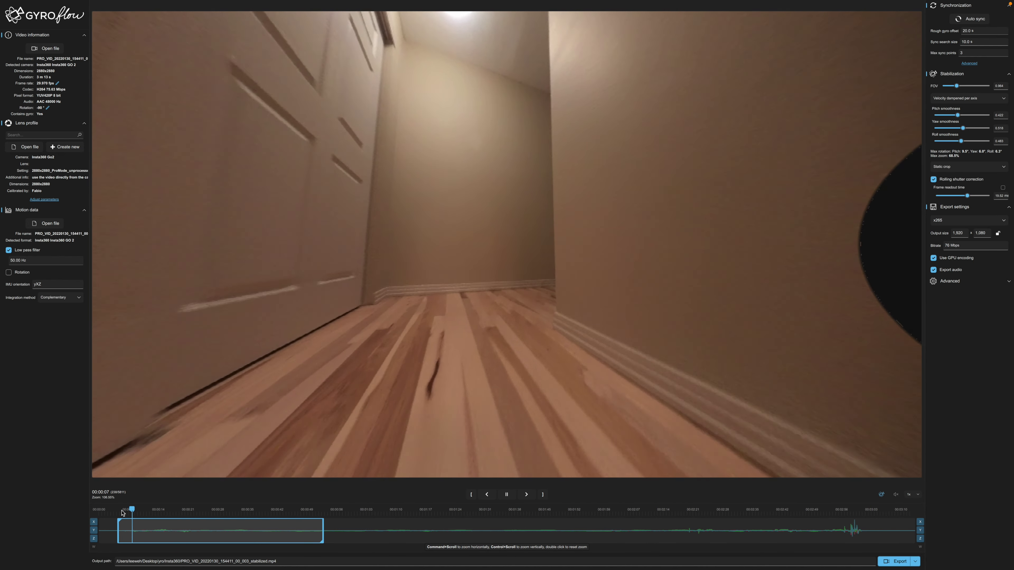
- Pause playback and set the crop mode to Dynamic cropping after briefly trying No cropping
key(space)
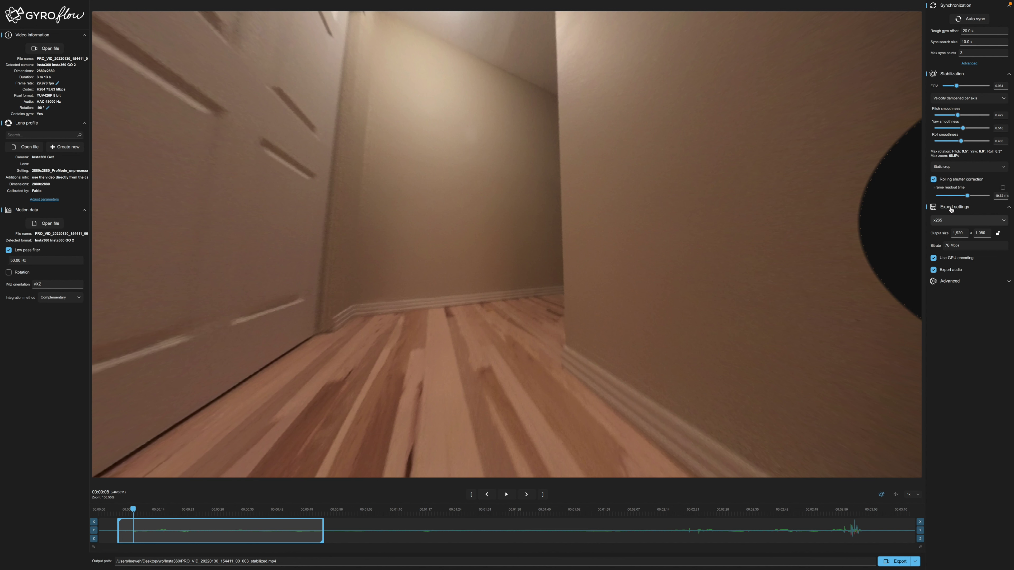
click(961, 170)
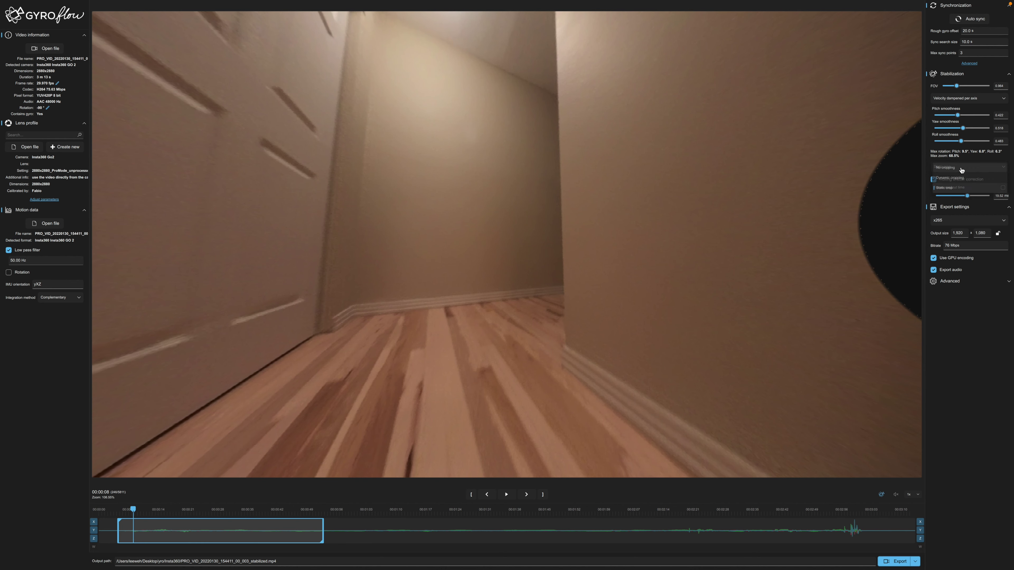
click(957, 181)
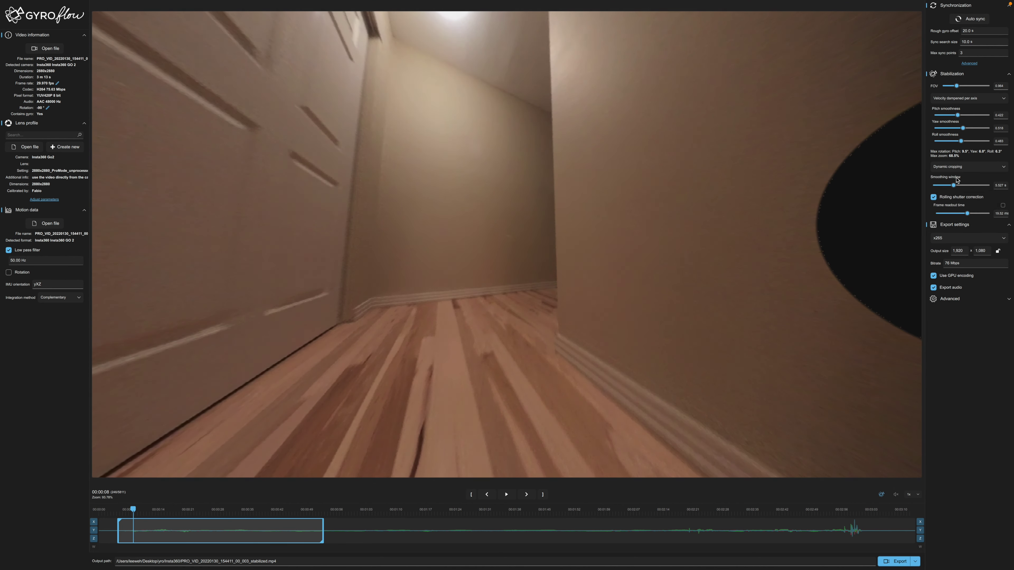
click(961, 168)
click(961, 171)
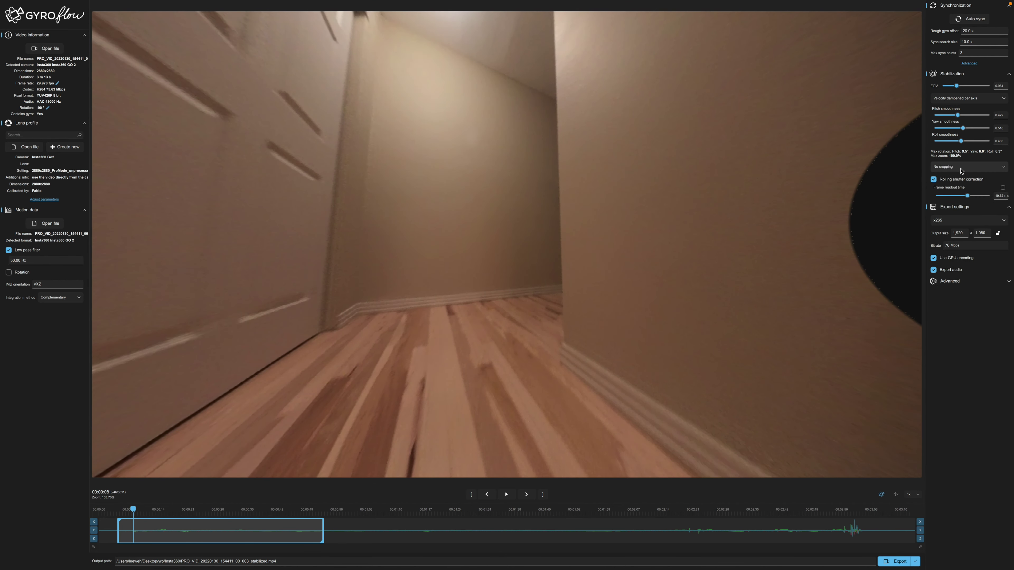
click(963, 172)
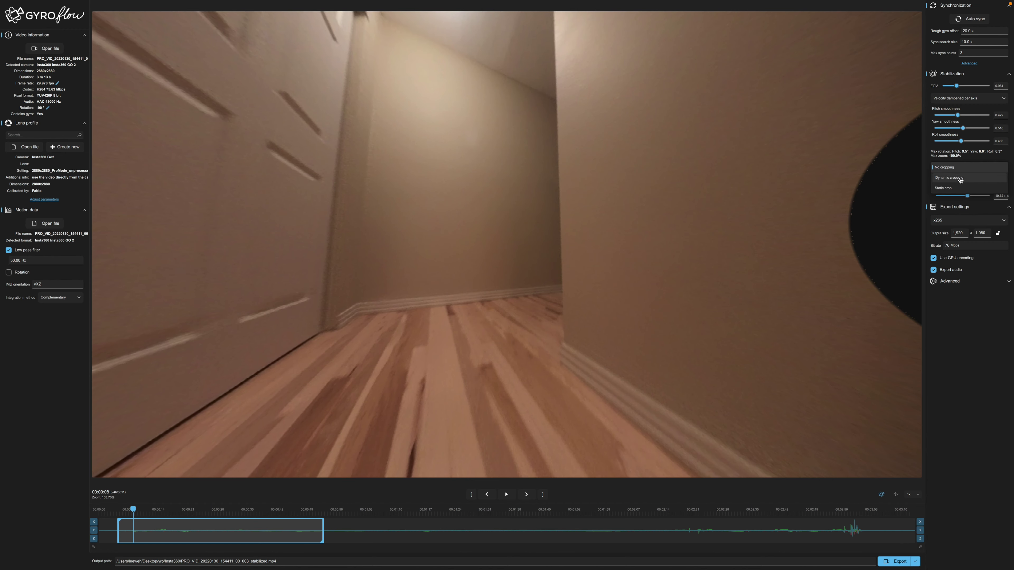
click(961, 179)
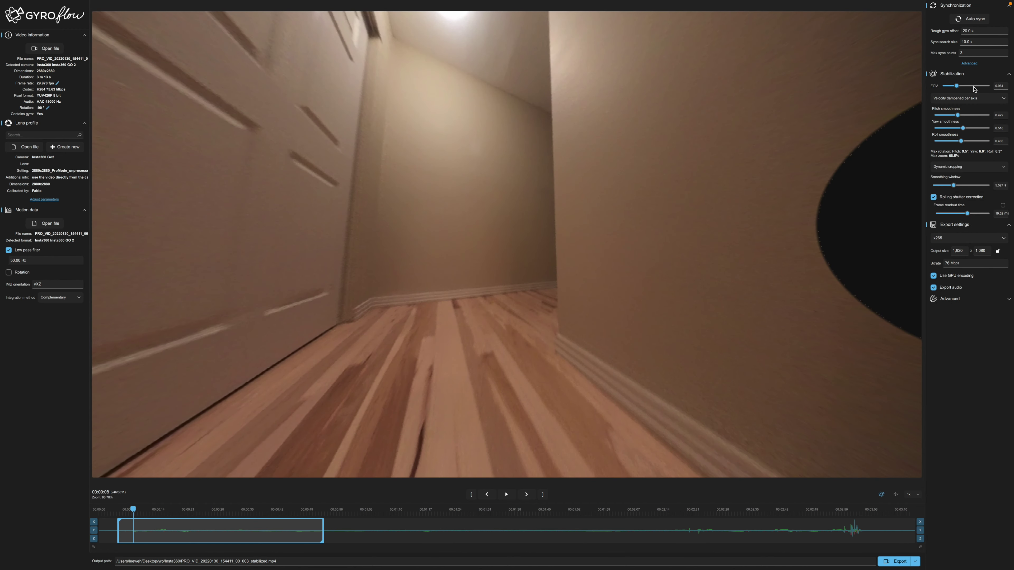
- Lower the FOV slightly, preview up to 00:00:12, and reduce pitch and yaw smoothness
drag(957, 86, 953, 90)
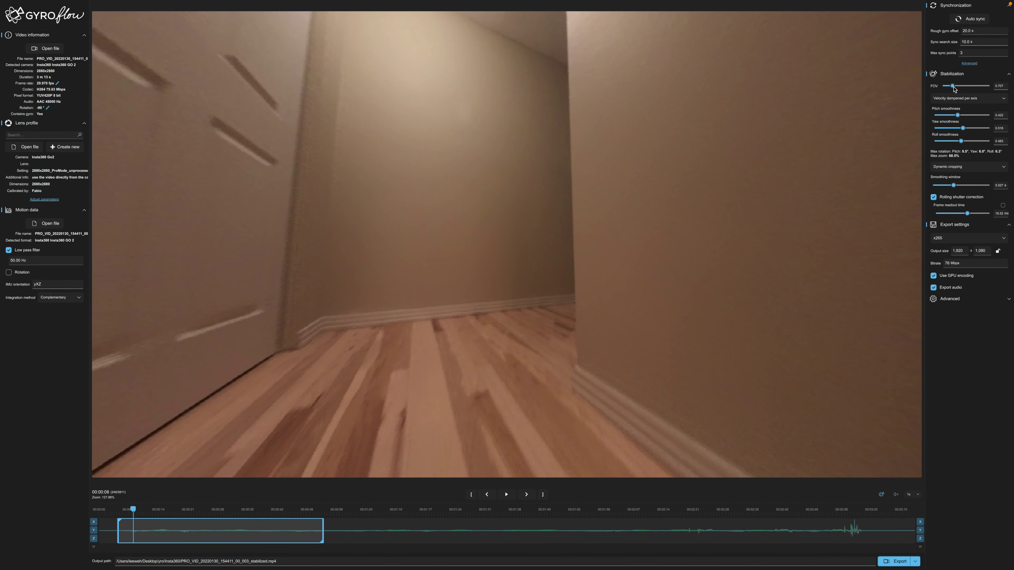
key(space)
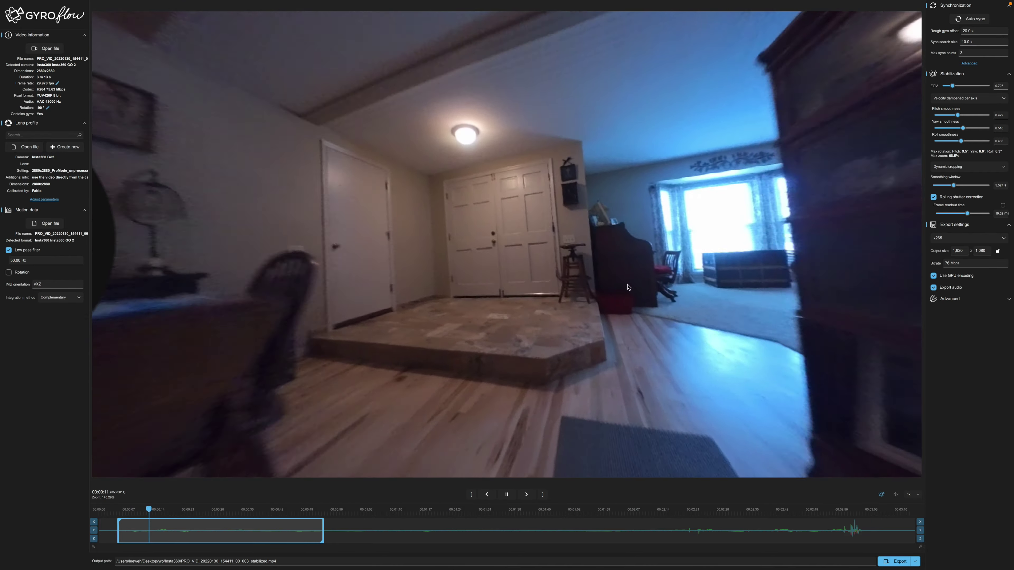
key(space)
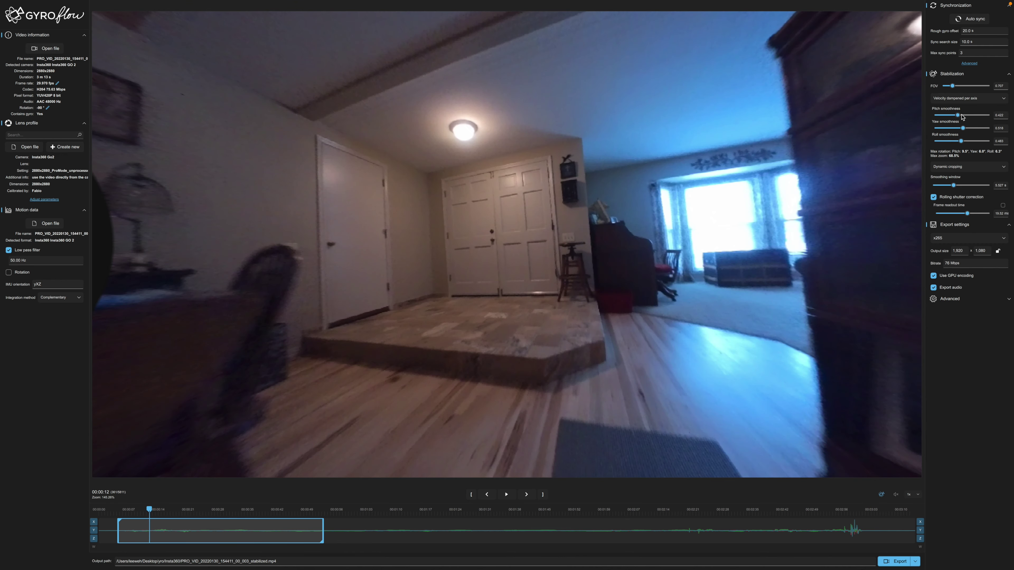
drag(959, 116, 955, 144)
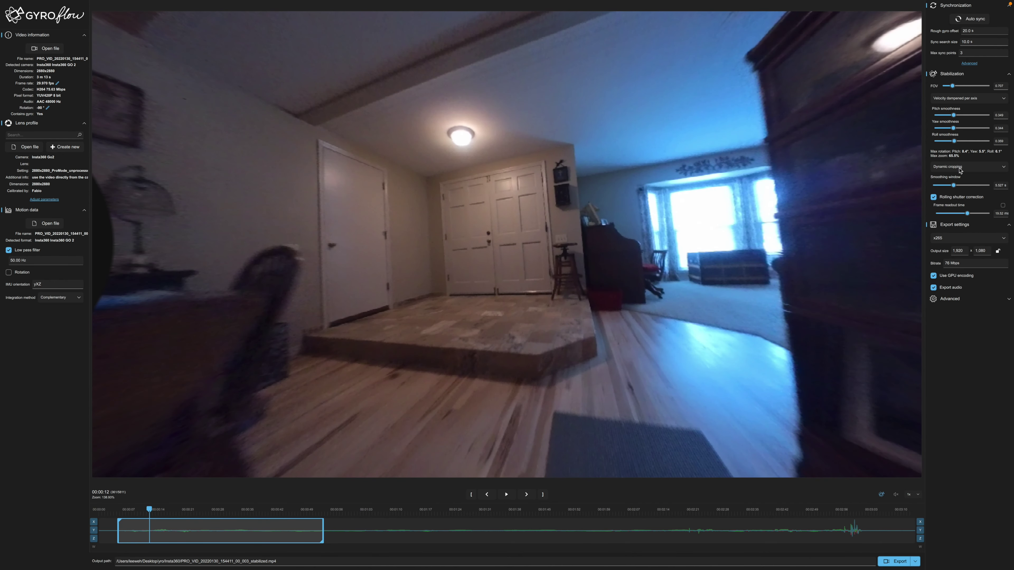
- Set cropping to No cropping, drop the FOV to 0.666, and play the preview
click(960, 171)
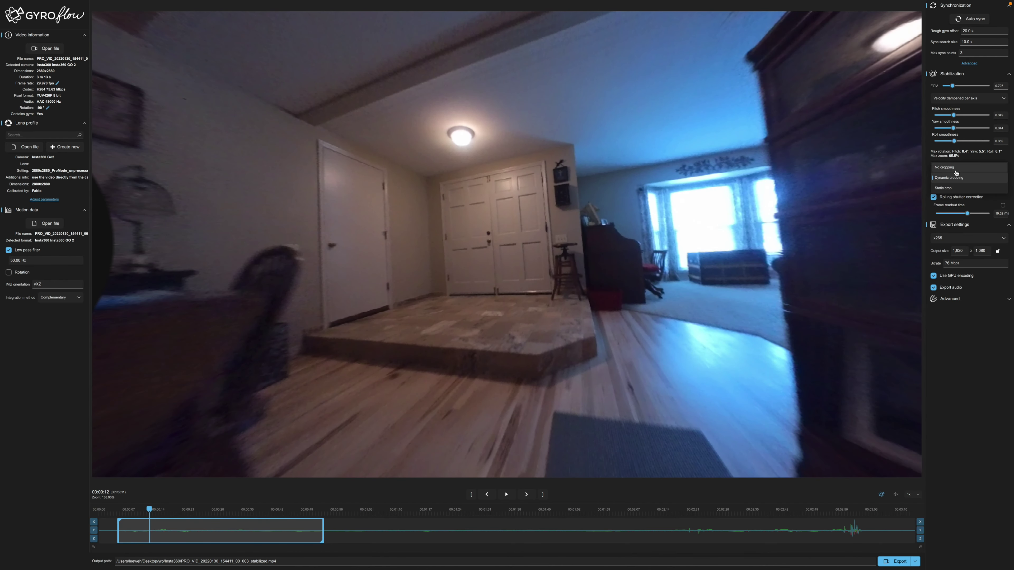
click(952, 167)
click(952, 167)
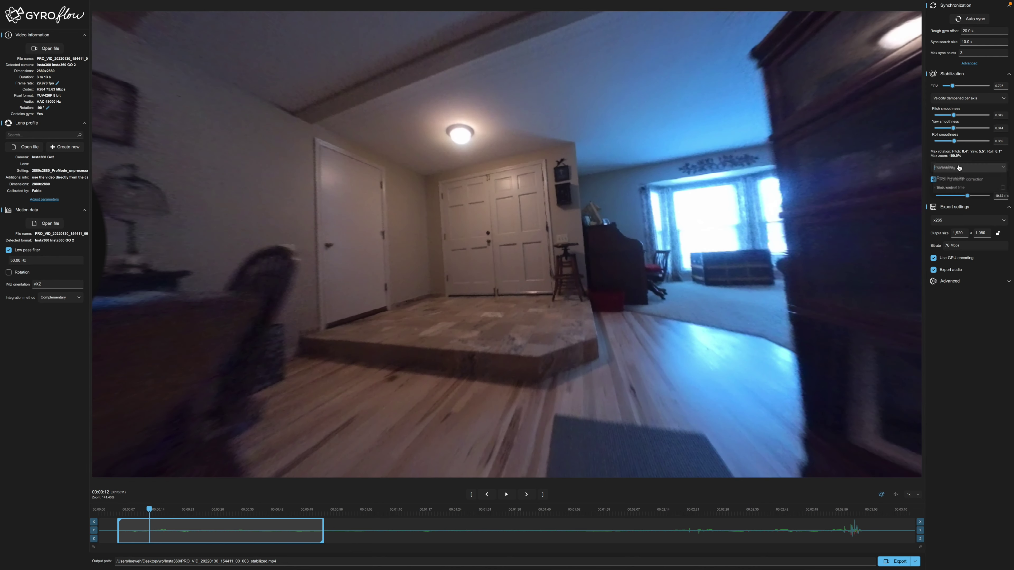
click(952, 181)
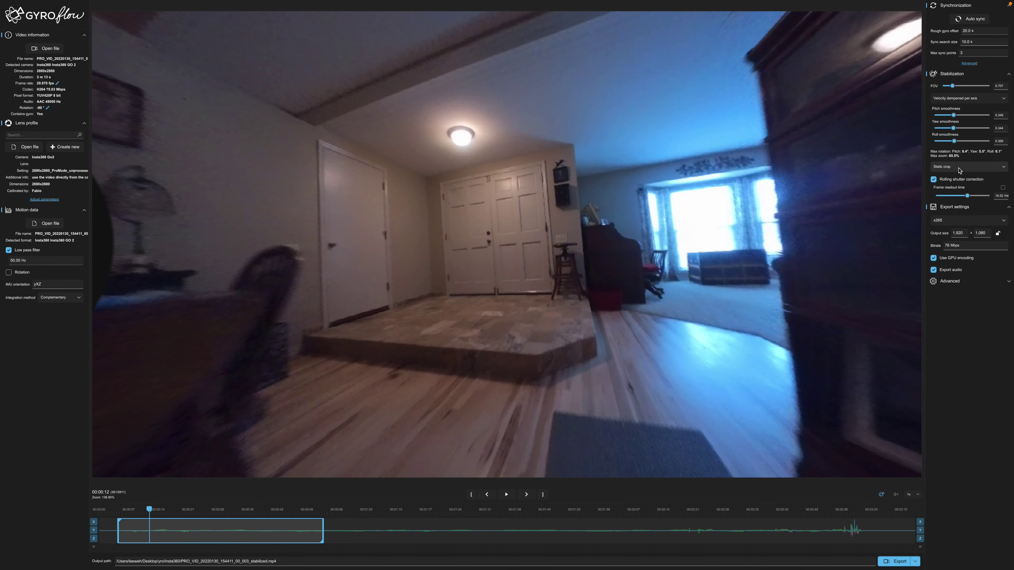
click(958, 171)
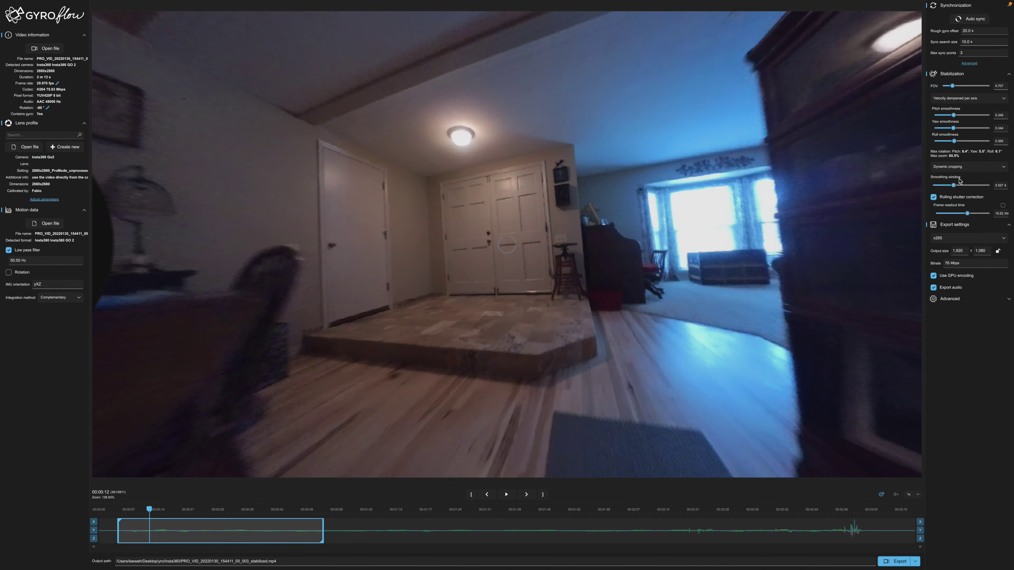
click(958, 168)
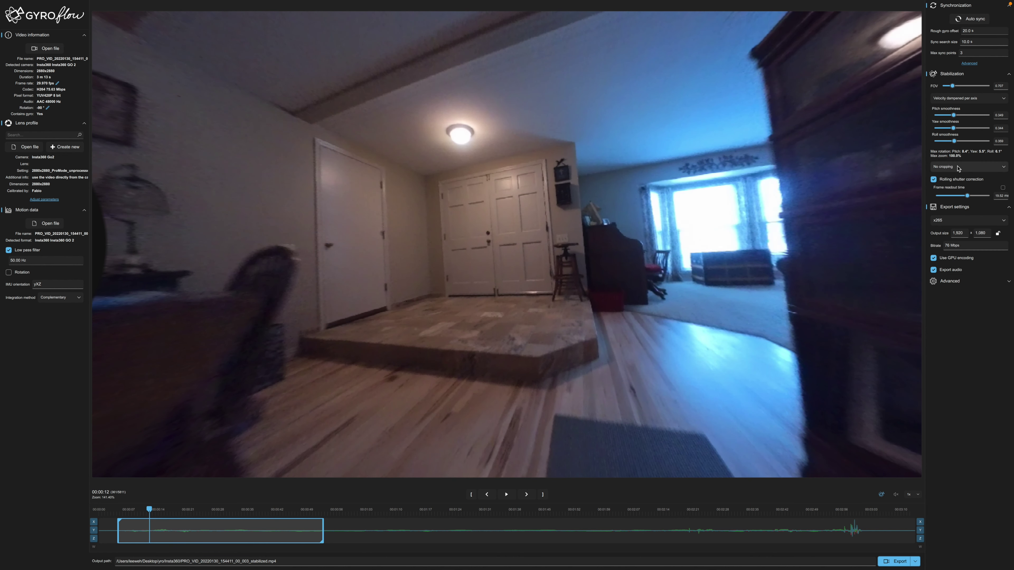
drag(954, 89, 953, 89)
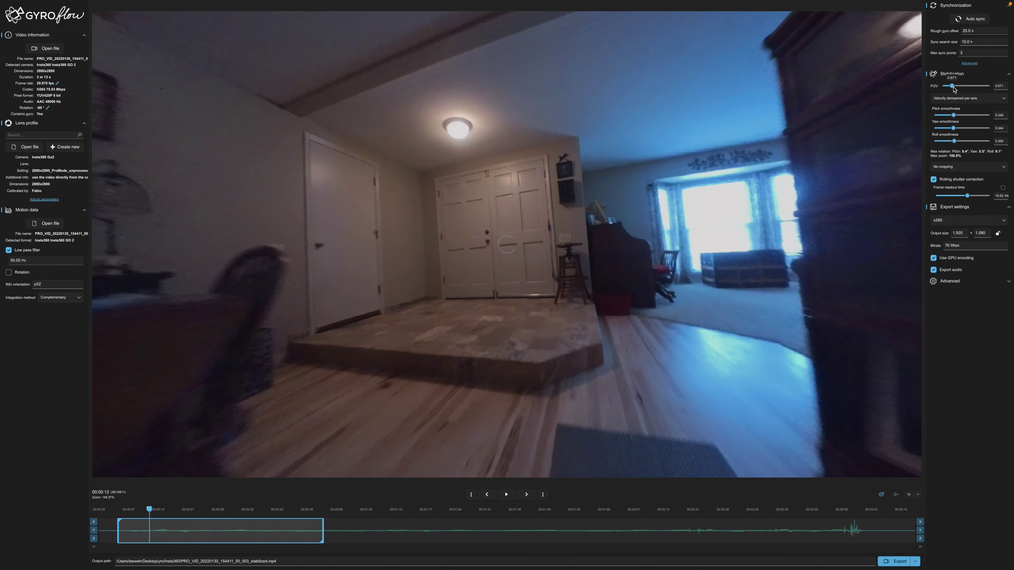
key(space)
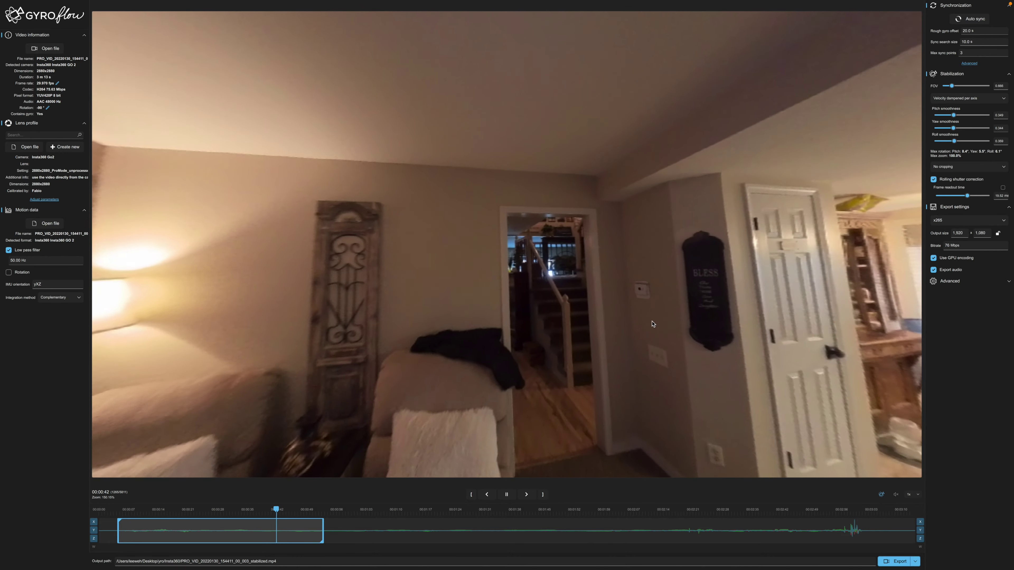
key(space)
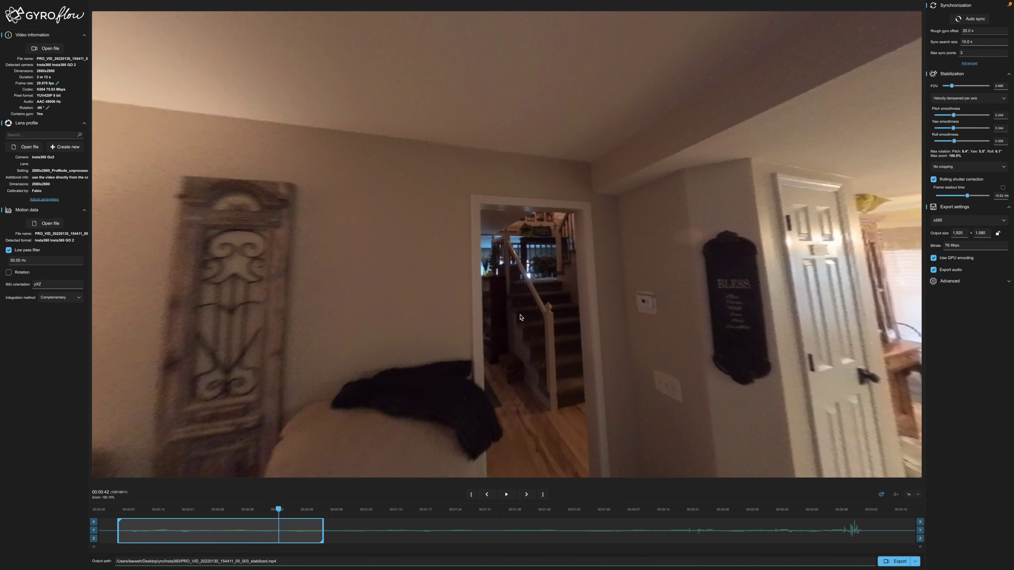
key(space)
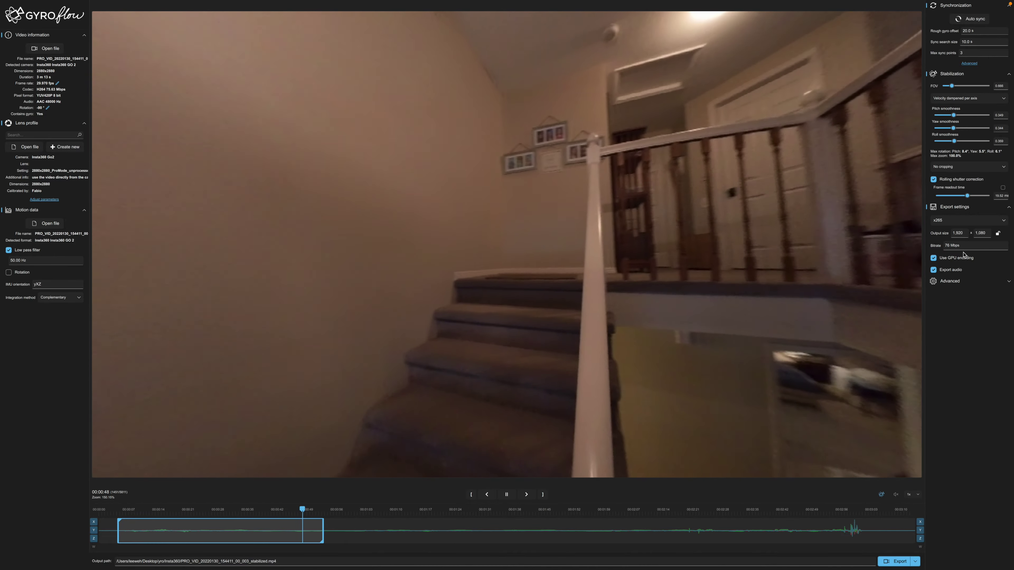
key(space)
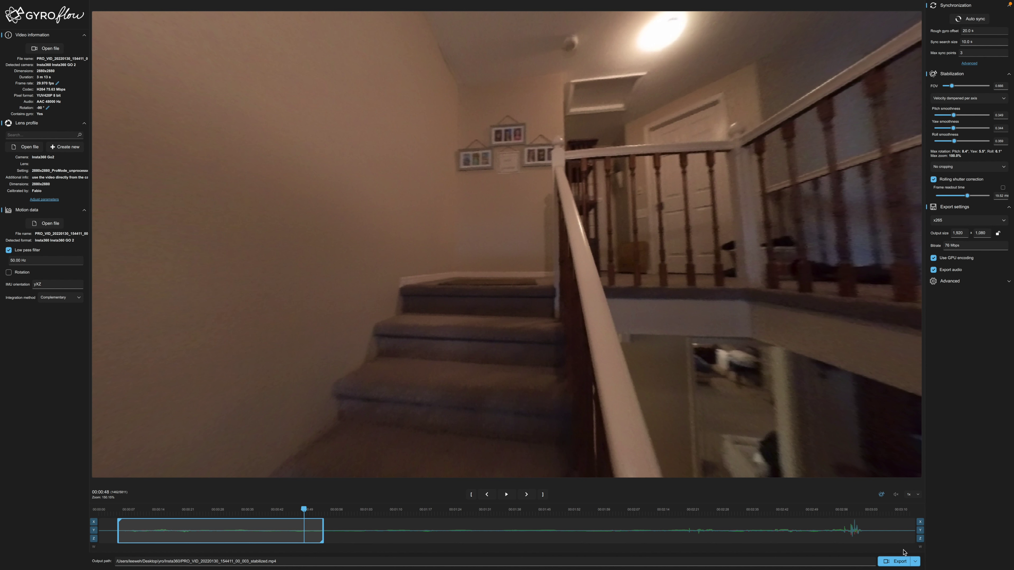
- Export the stabilized clip, rendering it to the _stabilized.mp4 file
click(896, 561)
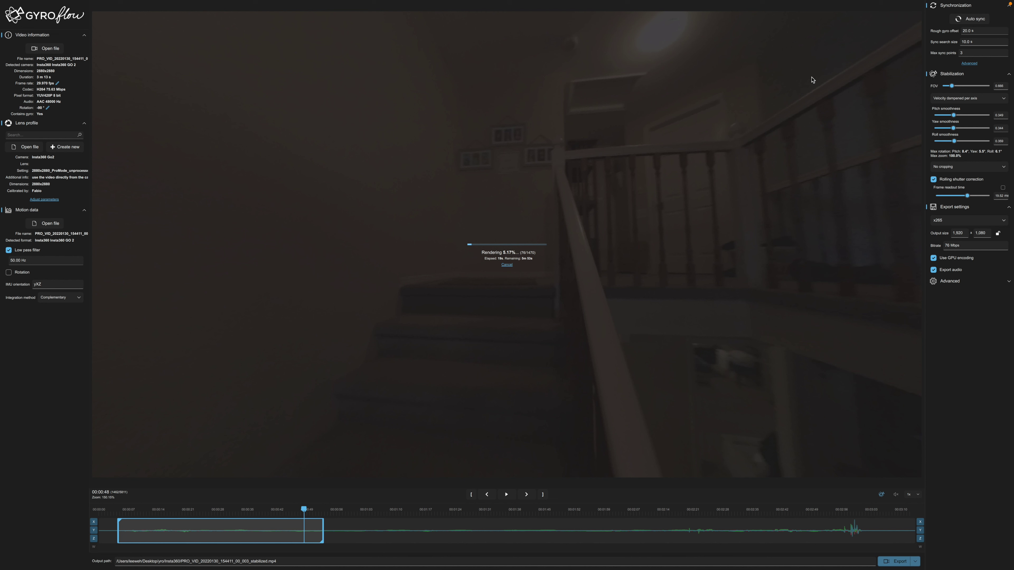